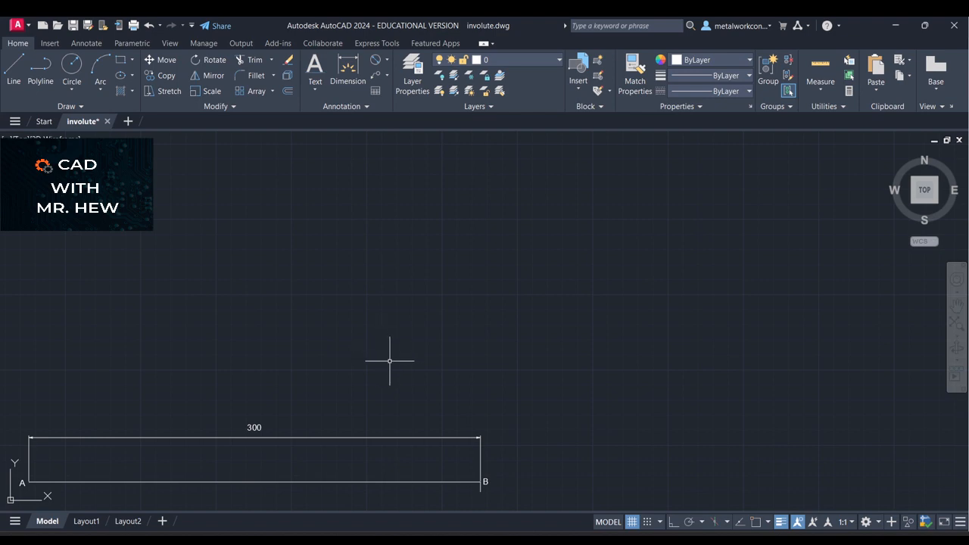
Turn on Ortho mode and draw a horizontal line 300 units long in the empty area above the dimensioned line.
{"action": "left_click", "coordinate": [12, 72]}
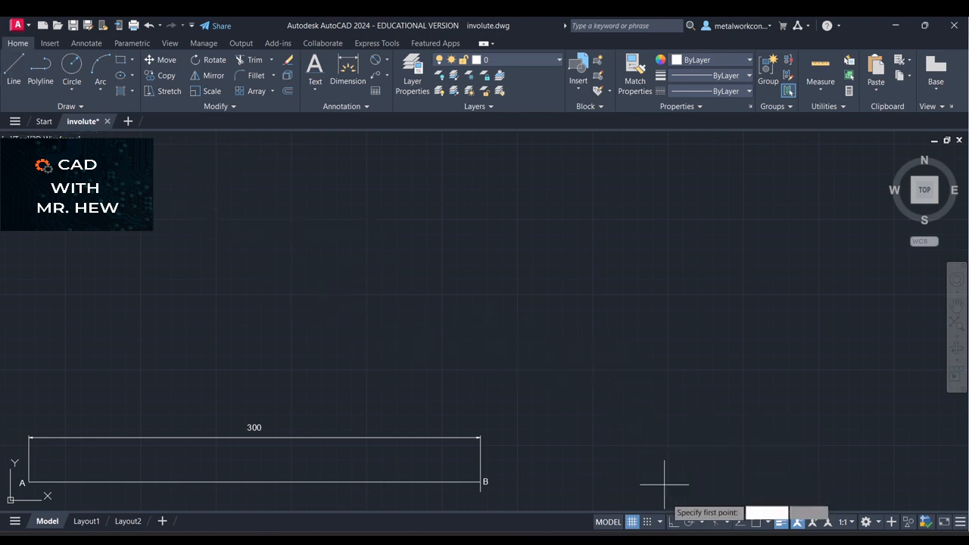
{"action": "mouse_move", "coordinate": [648, 534]}
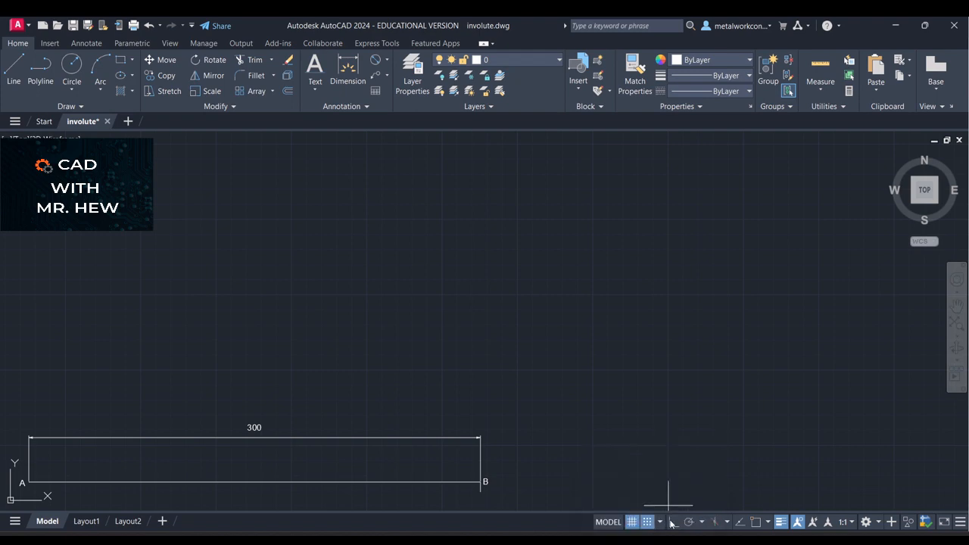
{"action": "left_click", "coordinate": [672, 522]}
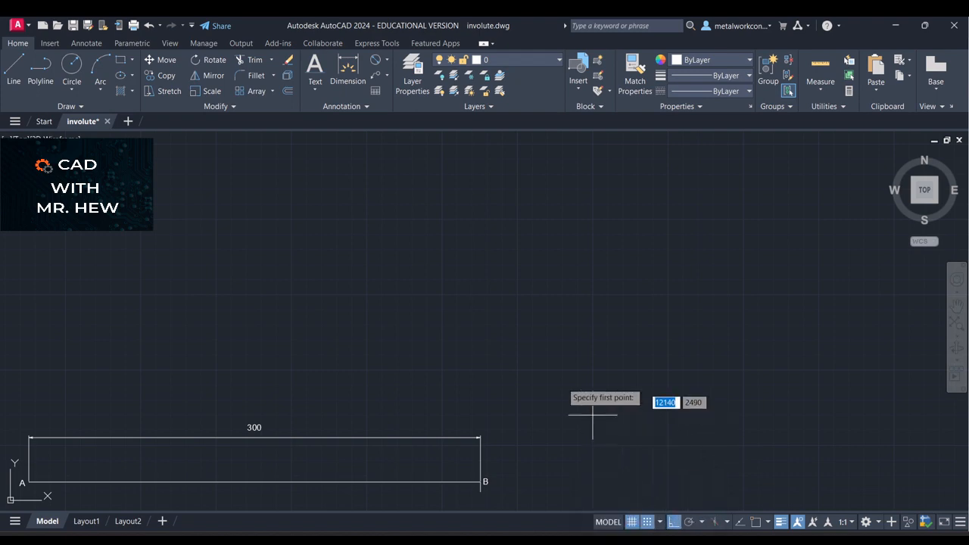
{"action": "left_click", "coordinate": [442, 340]}
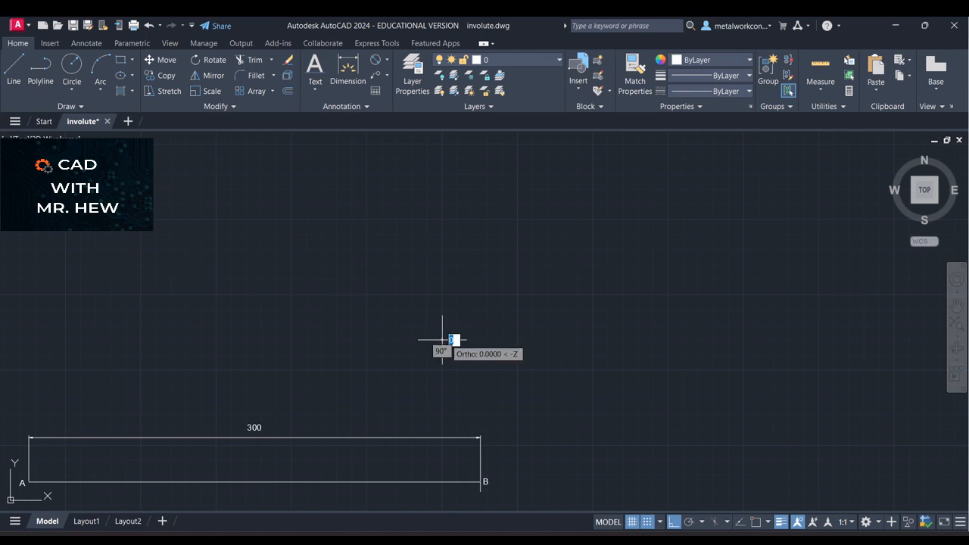
{"action": "type", "text": "3"}
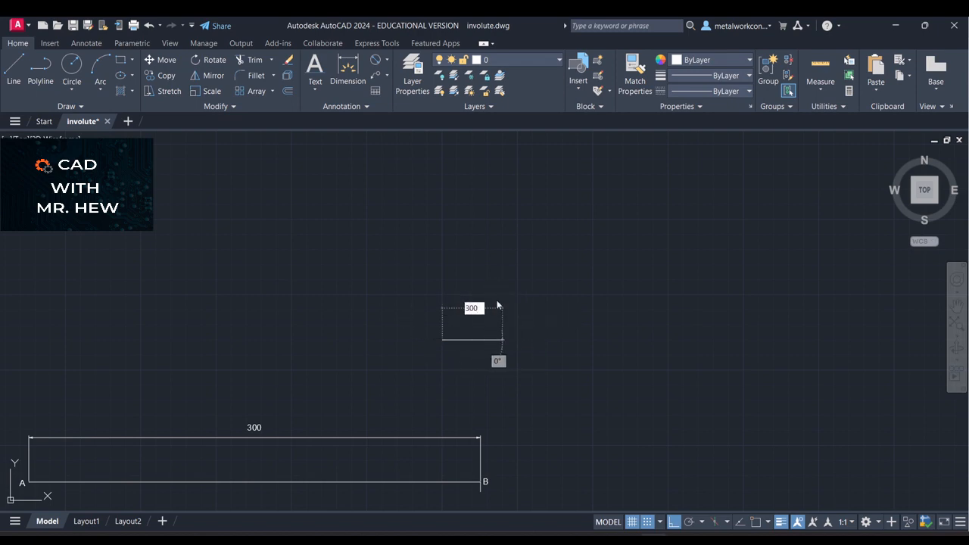
{"action": "type", "text": "00"}
{"action": "key", "text": "Return"}
{"action": "key", "text": "Return"}
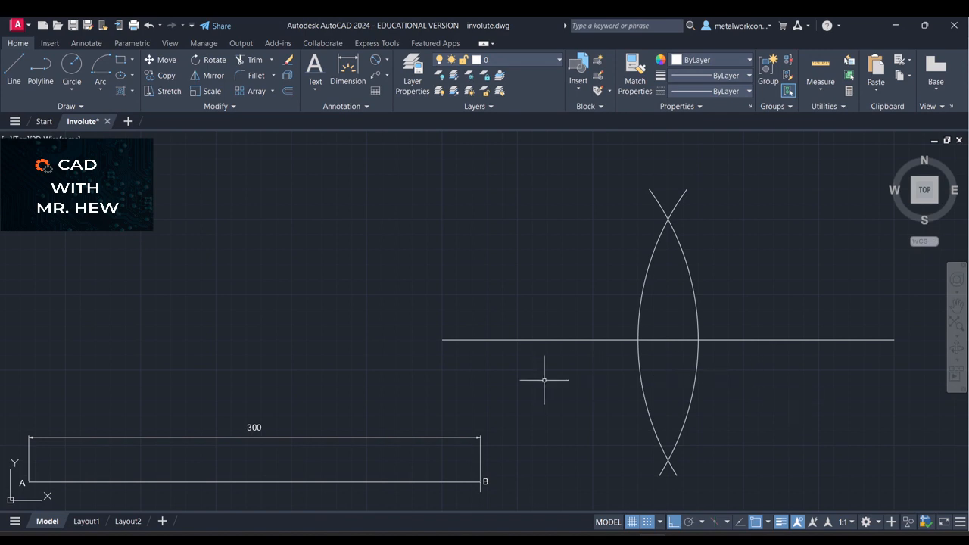
Draw the vertical bisector line through the upper and lower intersections of the two crossing arcs.
{"action": "left_click", "coordinate": [13, 67]}
{"action": "left_click", "coordinate": [667, 219]}
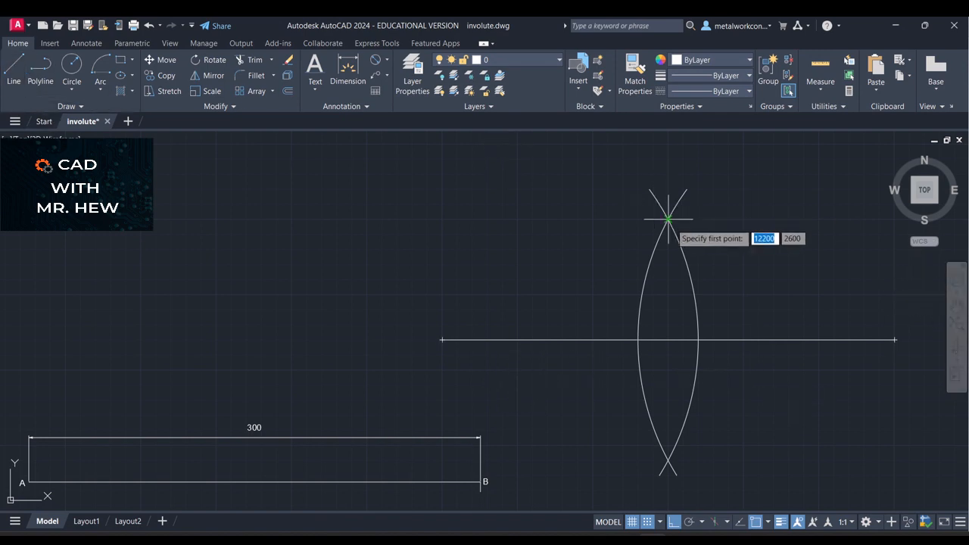
{"action": "left_click", "coordinate": [666, 460]}
{"action": "key", "text": "Return"}
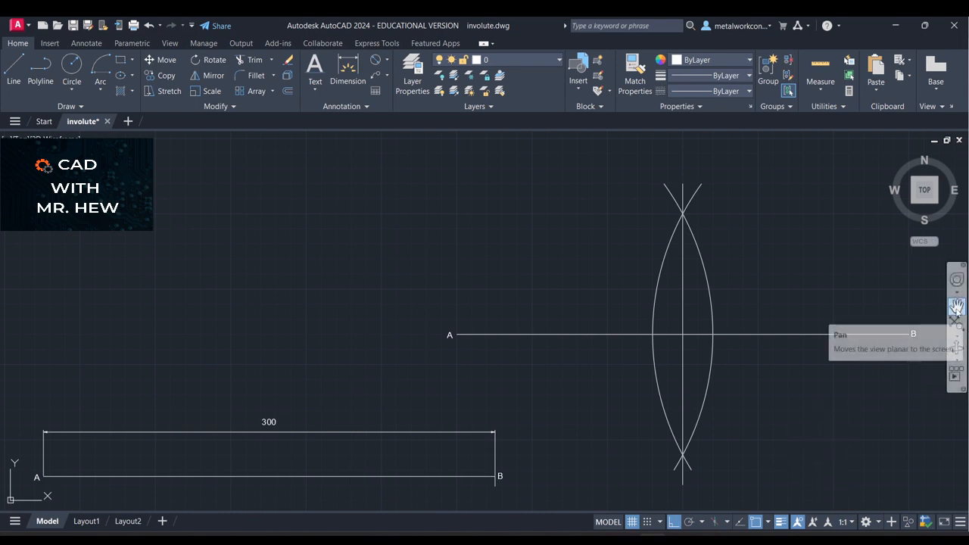
Draw a semicircle above line AB from B to A, centred on the line's midpoint.
{"action": "left_click", "coordinate": [956, 307]}
{"action": "left_click_drag", "start_coordinate": [861, 355], "coordinate": [845, 404]}
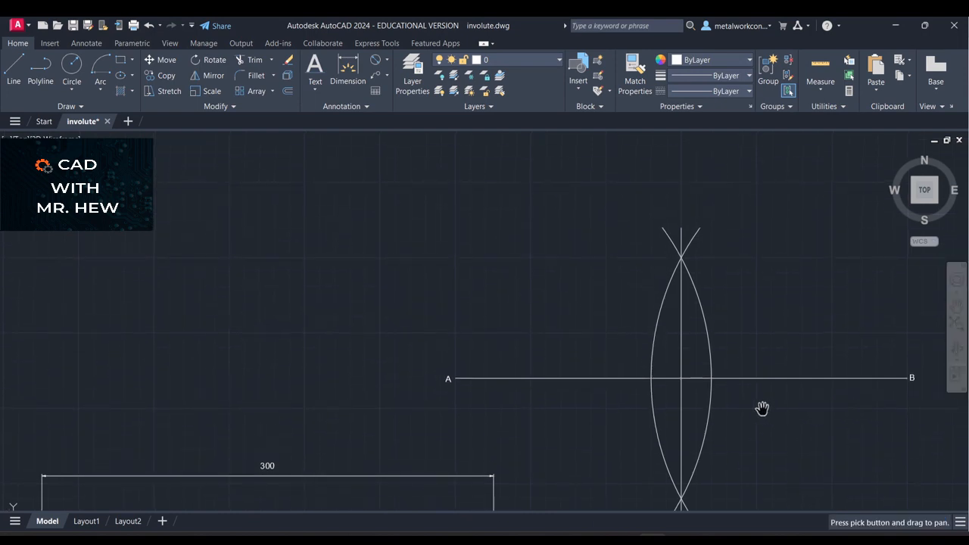
{"action": "key", "text": "Escape"}
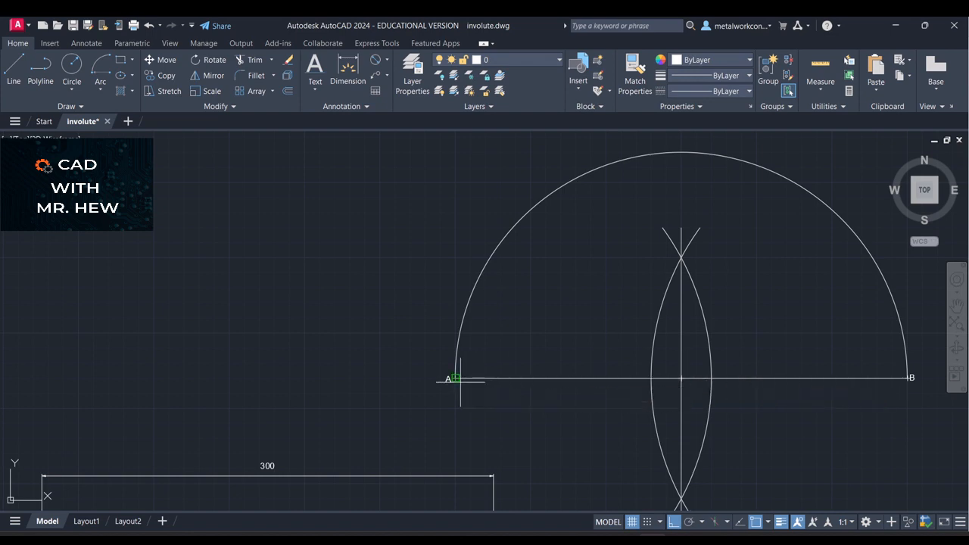
{"action": "key", "text": "Return"}
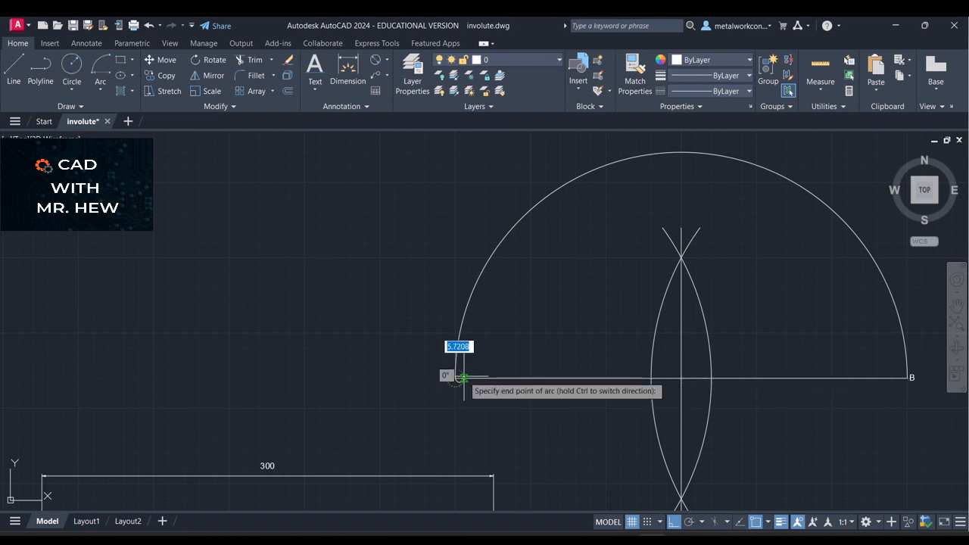
{"action": "key", "text": "Escape"}
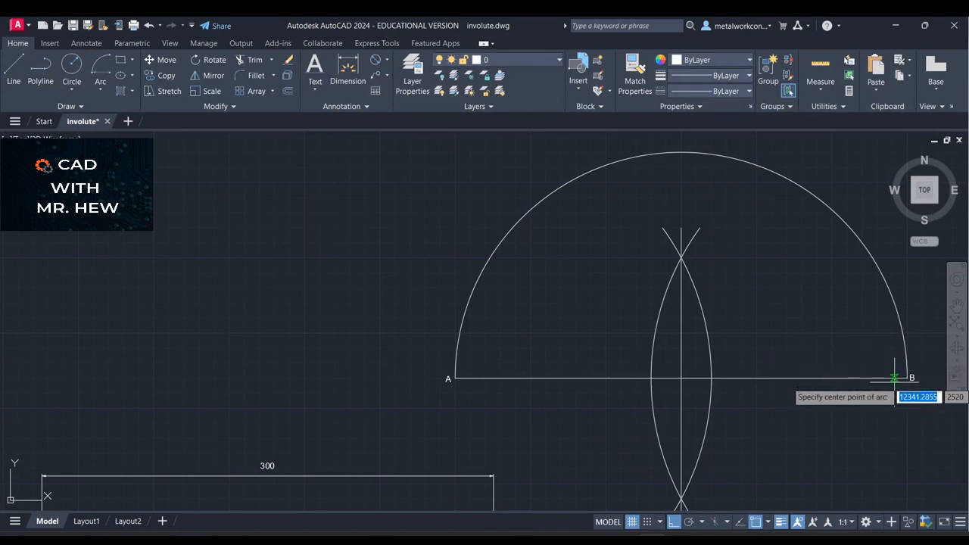
Draw a quarter arc centred at B, starting from the midpoint of line AB and ending directly above B.
{"action": "scroll", "coordinate": [911, 377], "scroll_direction": "up", "scroll_amount": 4}
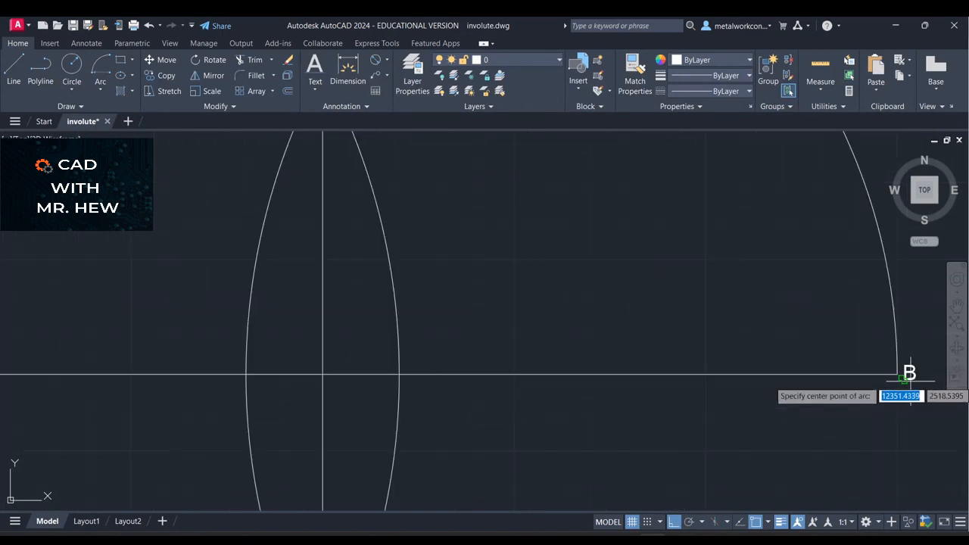
{"action": "left_click", "coordinate": [899, 372]}
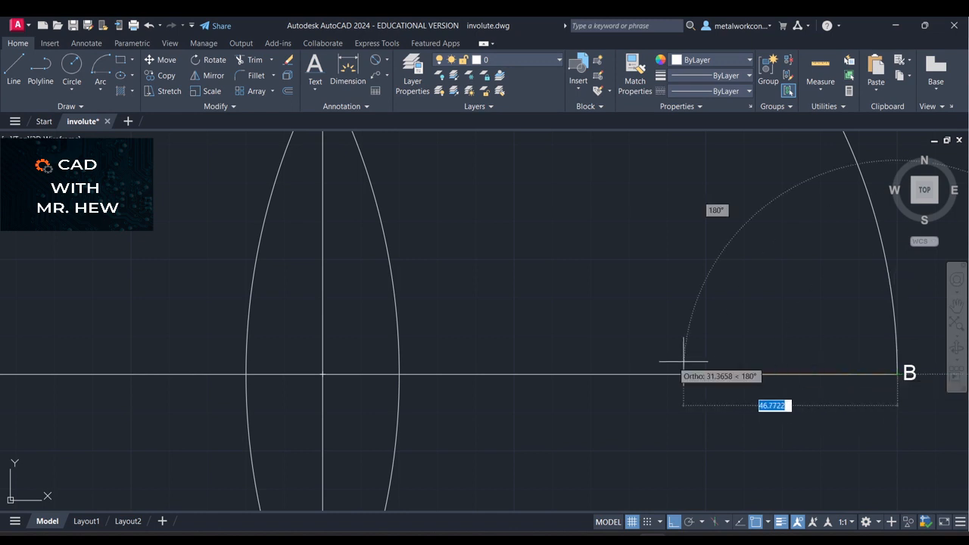
{"action": "left_click", "coordinate": [322, 374]}
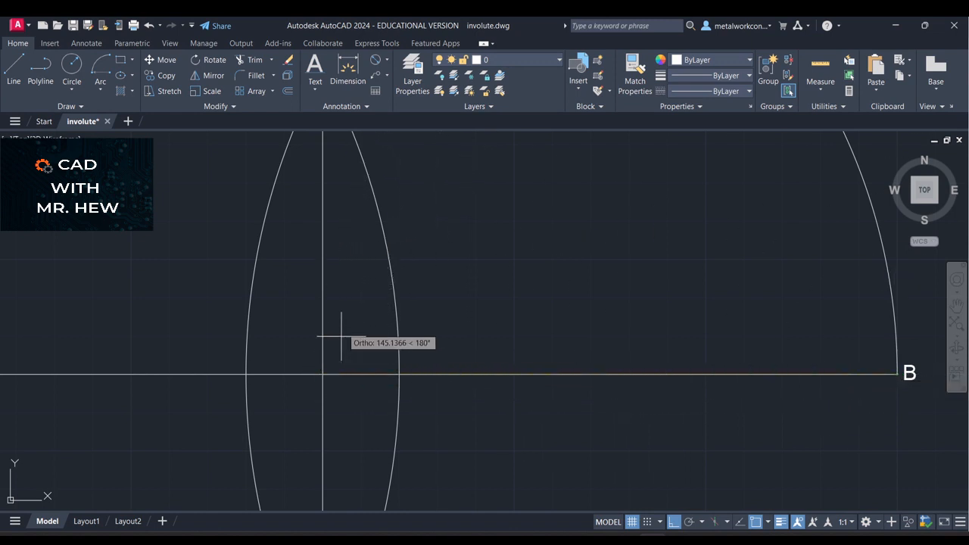
{"action": "scroll", "coordinate": [386, 250], "scroll_direction": "down", "scroll_amount": 3}
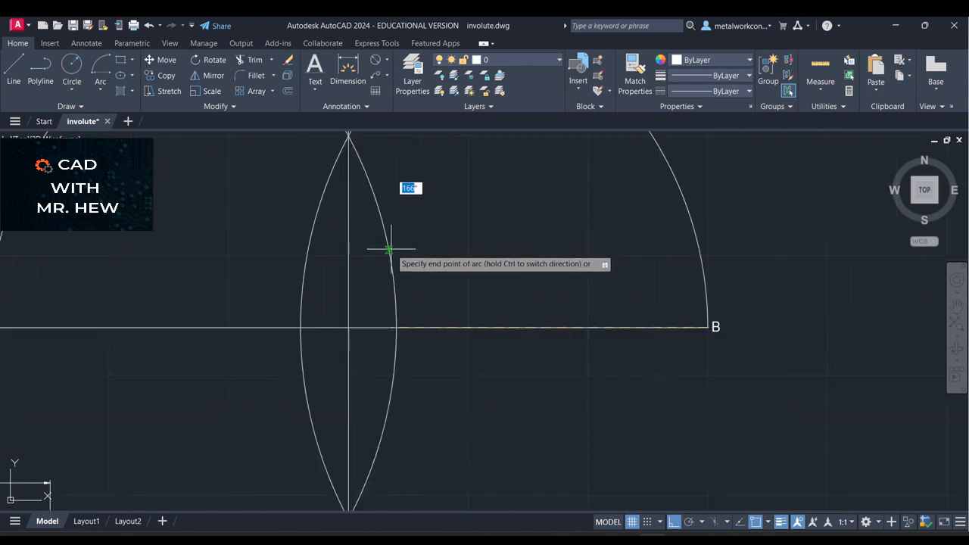
{"action": "left_click", "coordinate": [389, 250]}
{"action": "scroll", "coordinate": [389, 251], "scroll_direction": "down", "scroll_amount": 2}
{"action": "scroll", "coordinate": [582, 210], "scroll_direction": "down", "scroll_amount": 3}
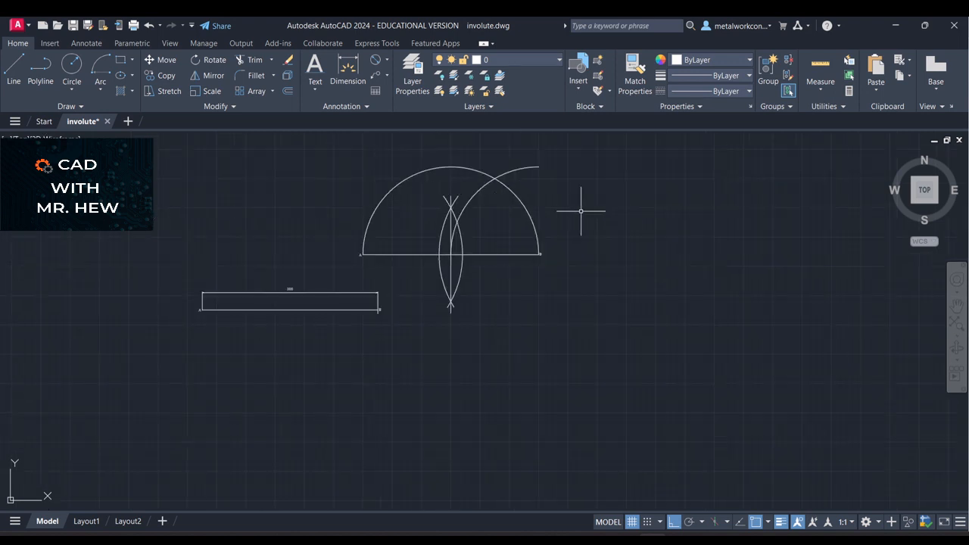
Draw a vertical line from the intersection of the semicircle and the quarter arc straight down to line AB.
{"action": "scroll", "coordinate": [588, 212], "scroll_direction": "up", "scroll_amount": 3}
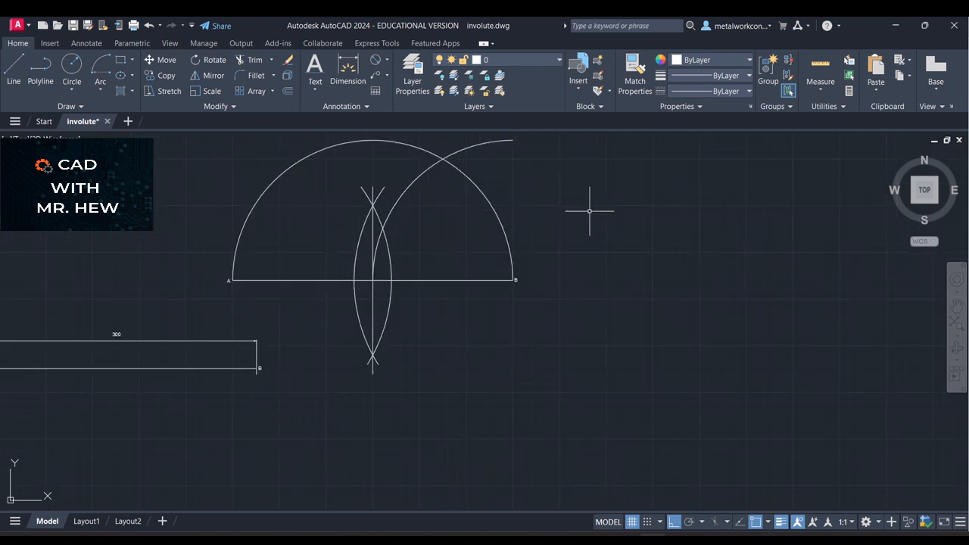
{"action": "left_click", "coordinate": [956, 309]}
{"action": "left_click_drag", "start_coordinate": [678, 269], "coordinate": [876, 422]}
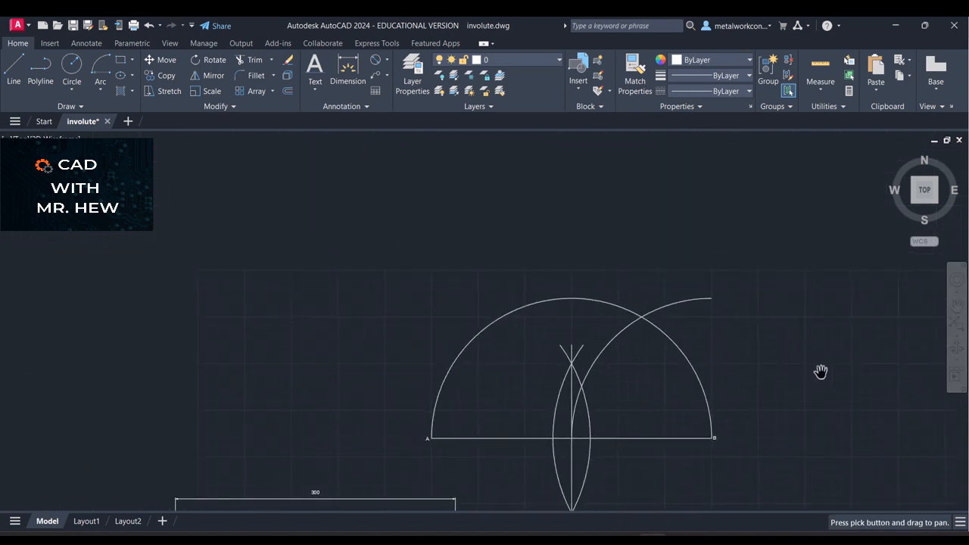
{"action": "scroll", "coordinate": [810, 361], "scroll_direction": "up", "scroll_amount": 2}
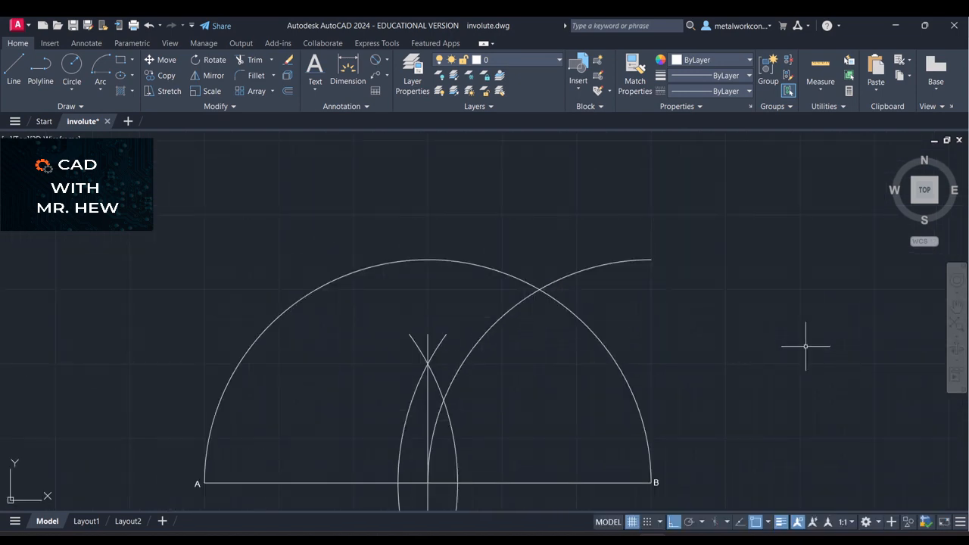
{"action": "left_click", "coordinate": [956, 306]}
{"action": "left_click_drag", "start_coordinate": [807, 359], "coordinate": [881, 245]}
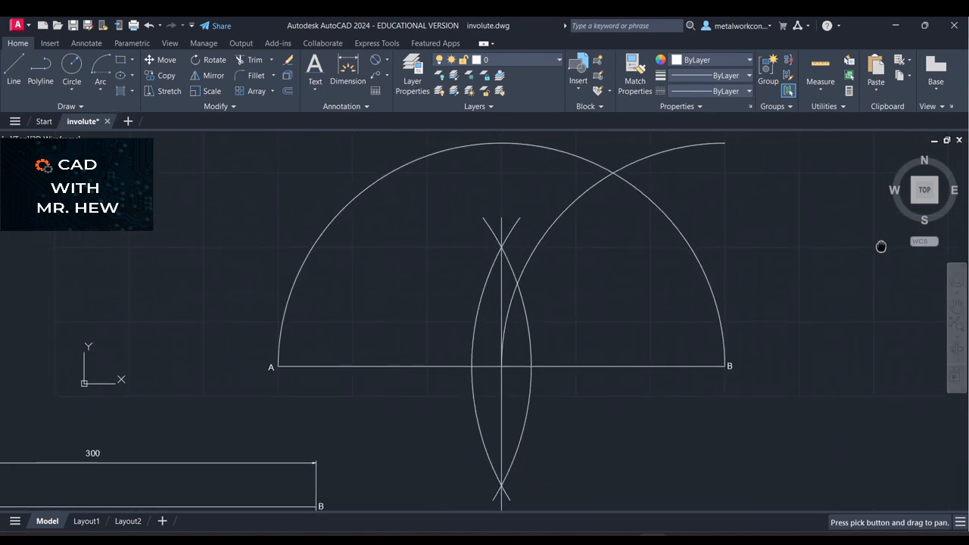
{"action": "key", "text": "Escape"}
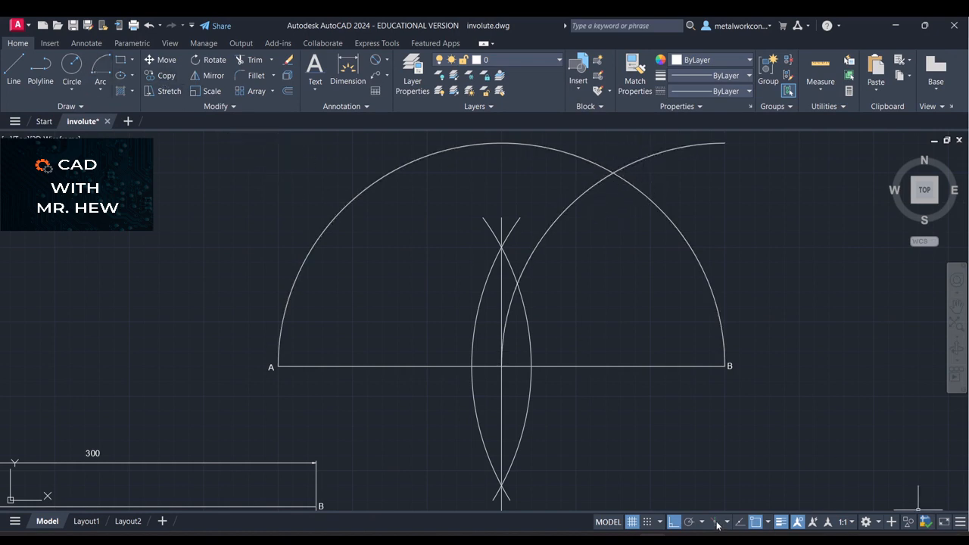
{"action": "left_click", "coordinate": [13, 67]}
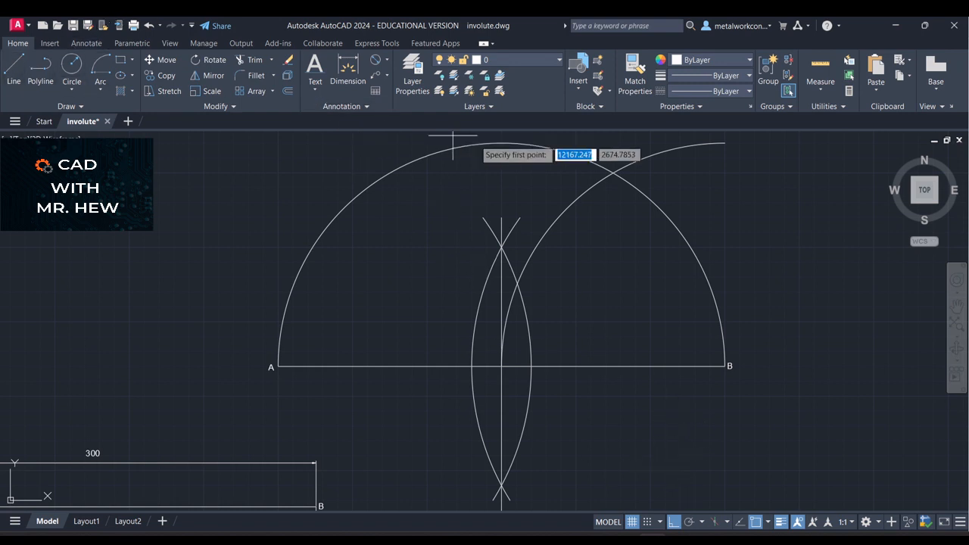
{"action": "left_click", "coordinate": [612, 173]}
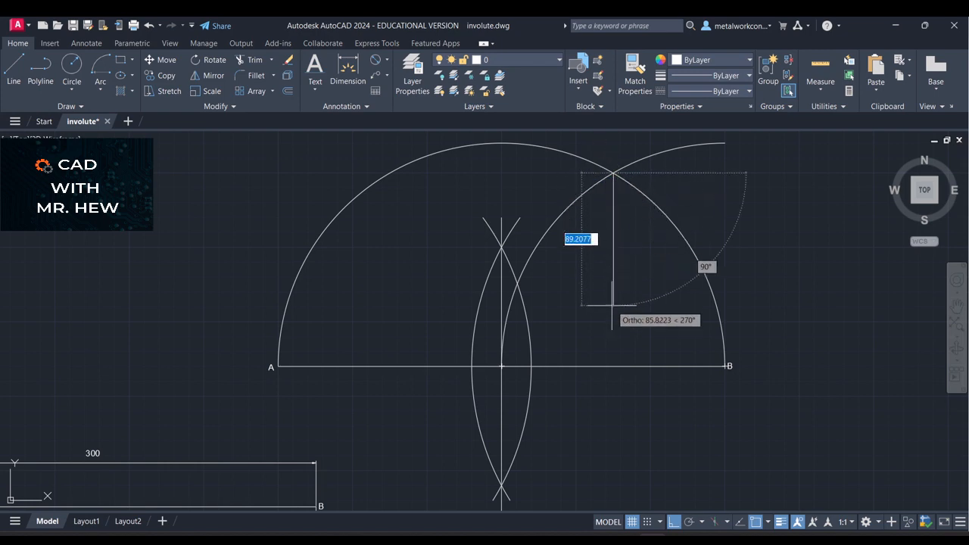
{"action": "left_click", "coordinate": [613, 366]}
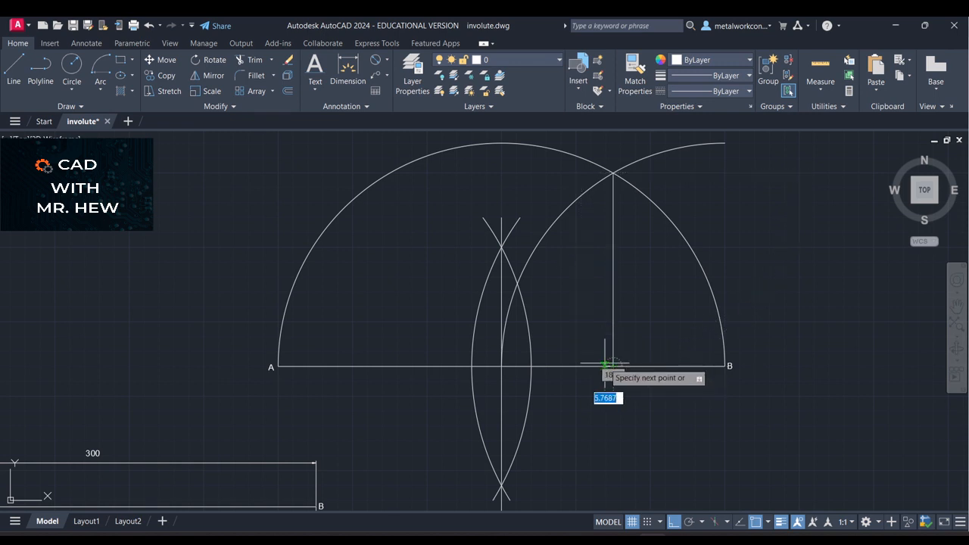
{"action": "key", "text": "Escape"}
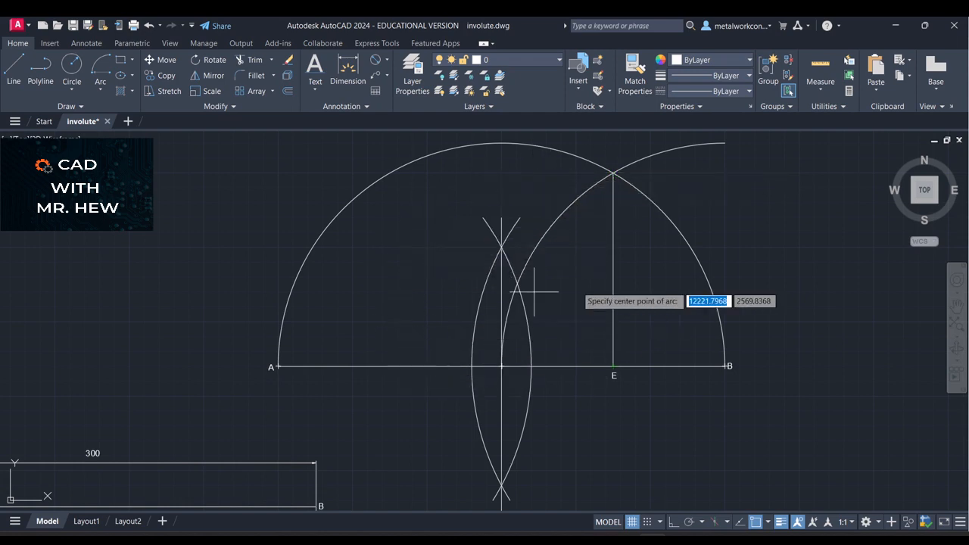
Draw an arc centred at E from the top of the vertical line round to line AB on the side of A.
{"action": "left_click", "coordinate": [613, 366]}
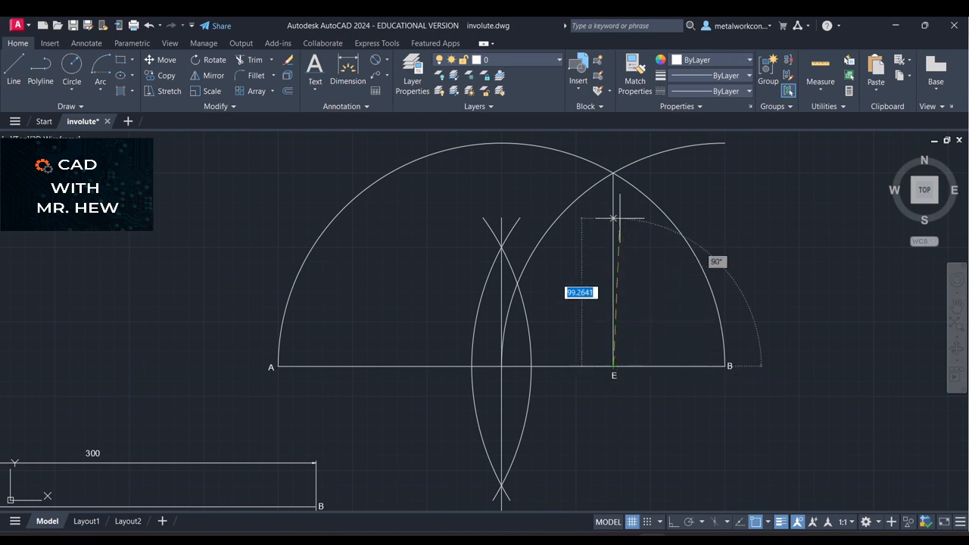
{"action": "left_click", "coordinate": [613, 173]}
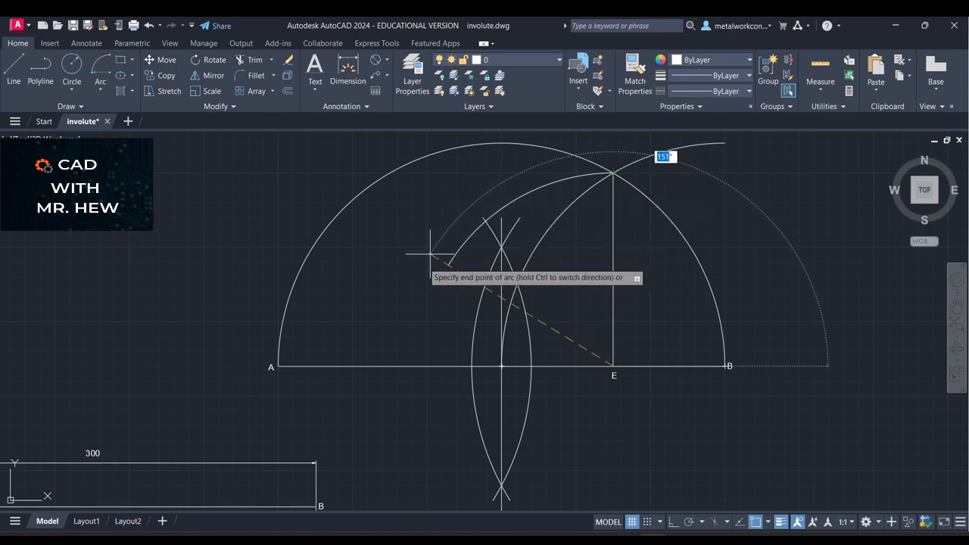
{"action": "left_click", "coordinate": [412, 365]}
{"action": "key", "text": "space"}
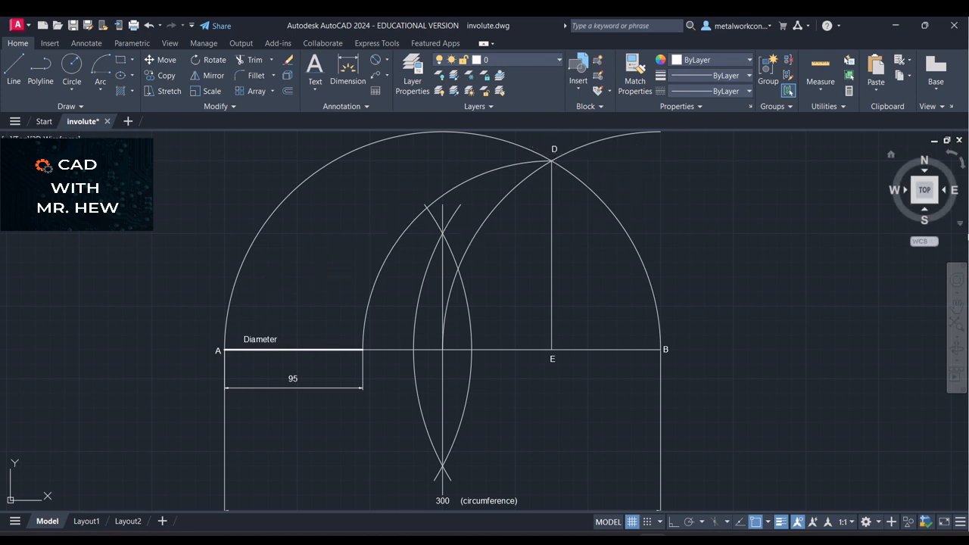
{"action": "left_click", "coordinate": [957, 299]}
{"action": "left_click_drag", "start_coordinate": [803, 295], "coordinate": [844, 294]}
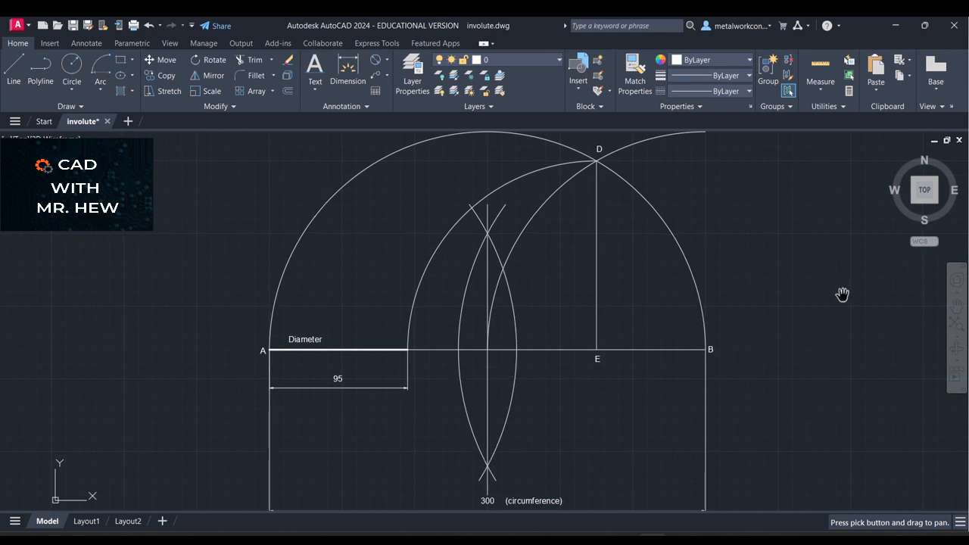
{"action": "key", "text": "Escape"}
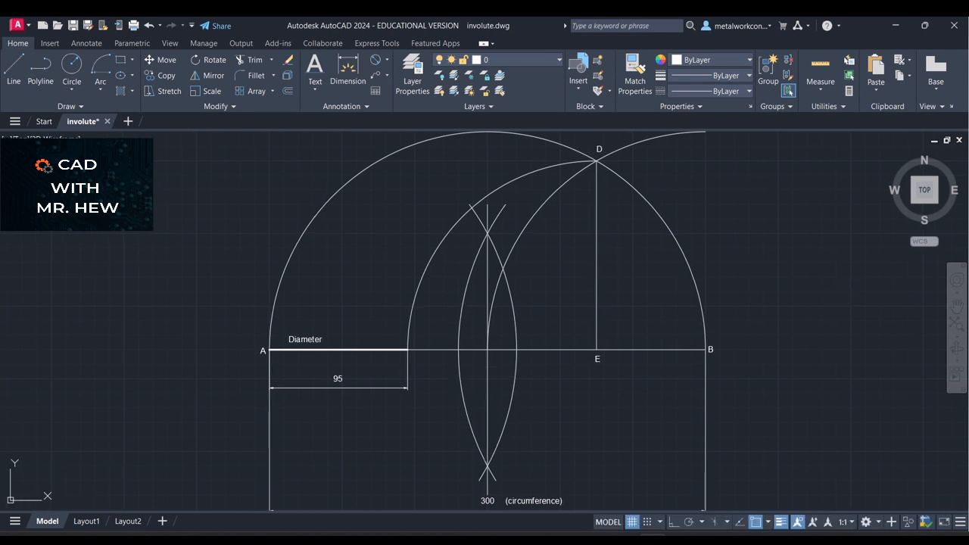